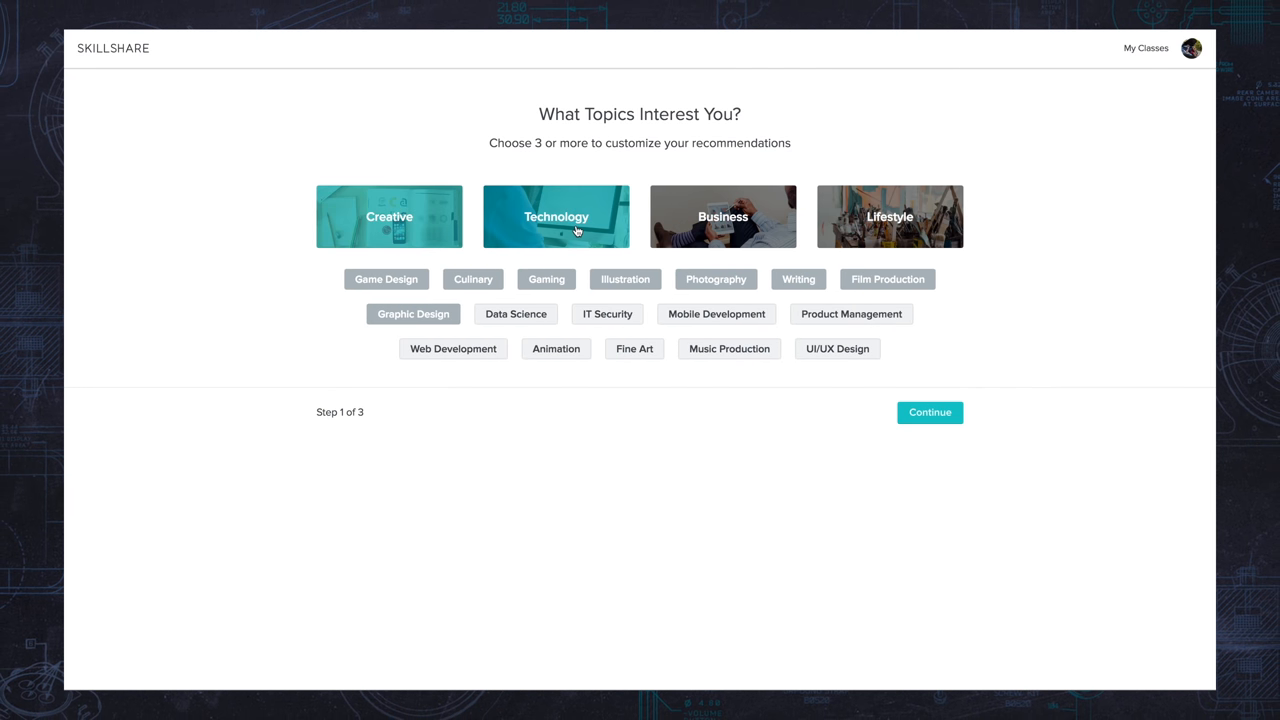
Step: Mark Business and Lifestyle categories plus Fine Art and Entrepreneurship topics as interests
click(617, 351)
click(723, 216)
click(729, 348)
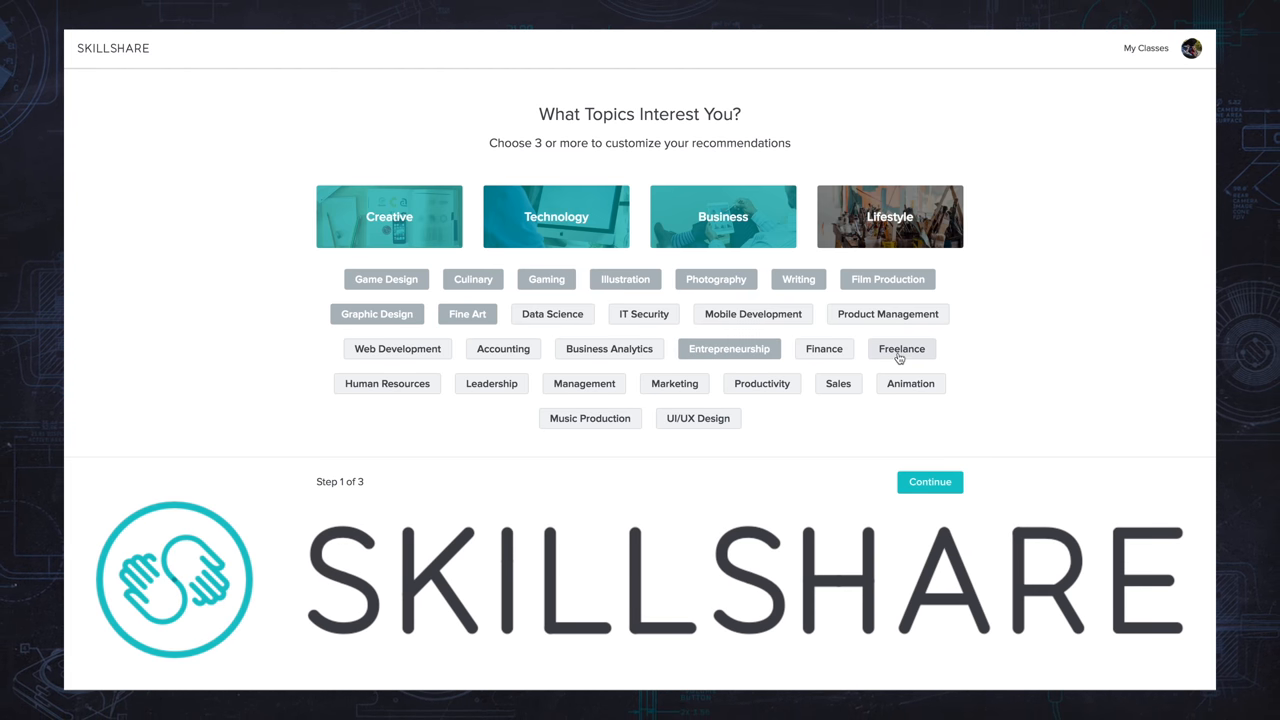
click(908, 232)
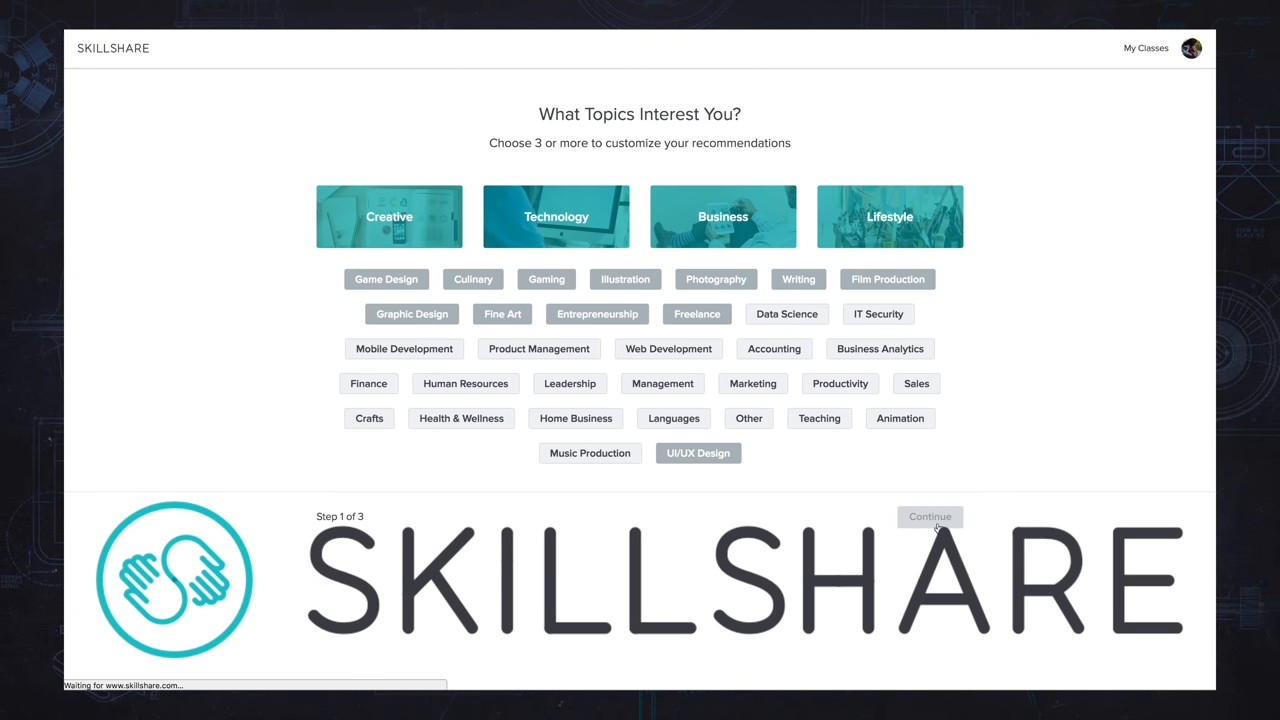